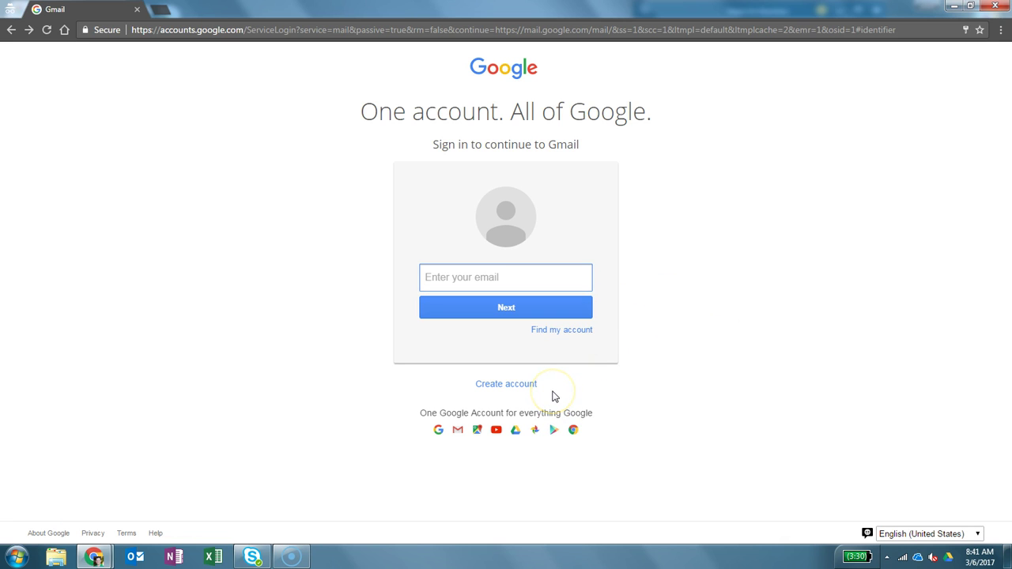
Start a new Google account and enter the first and last name, a username, and the password twice
click(521, 391)
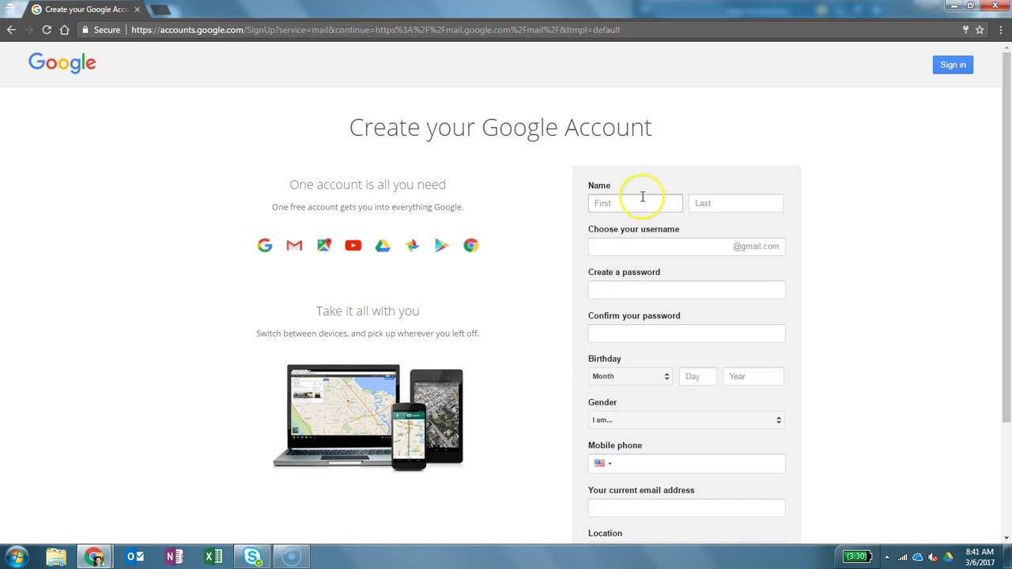
click(643, 197)
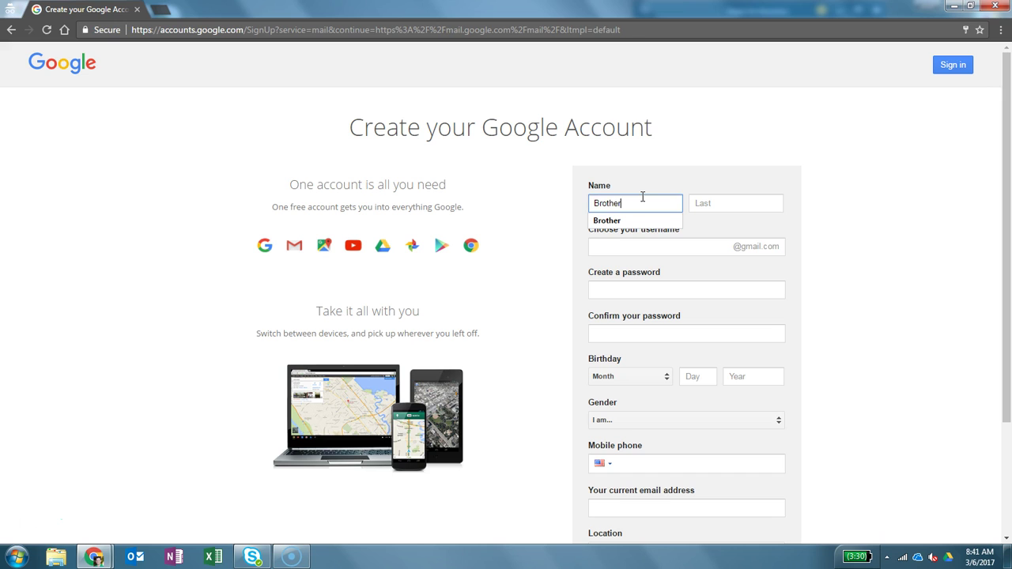
key(Tab)
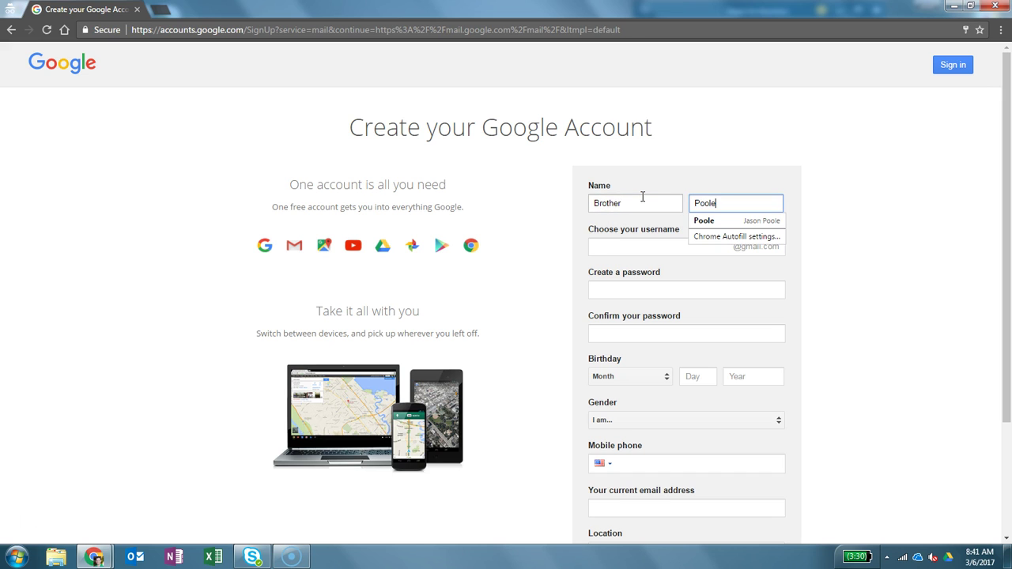
key(Tab)
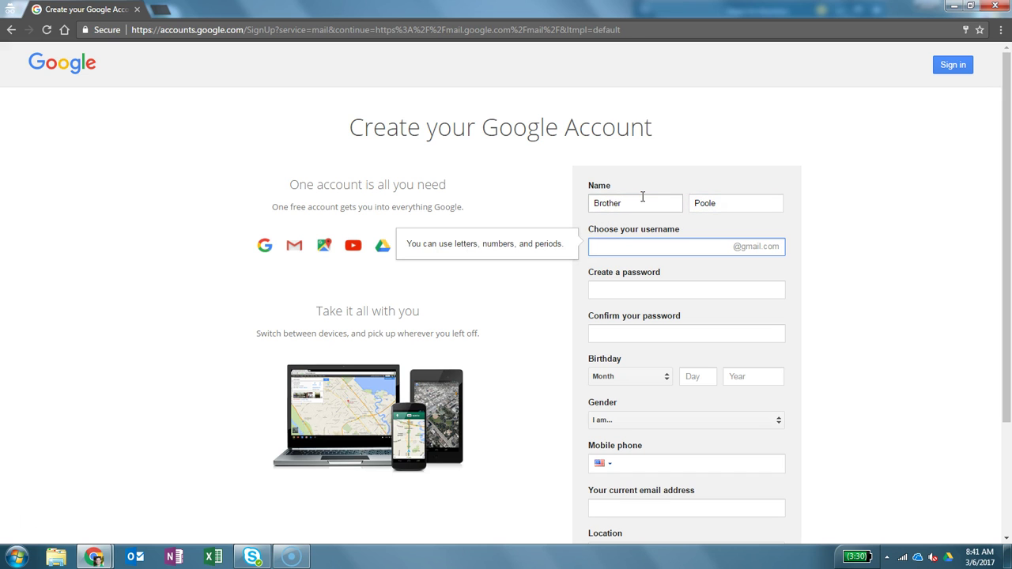
key(Tab)
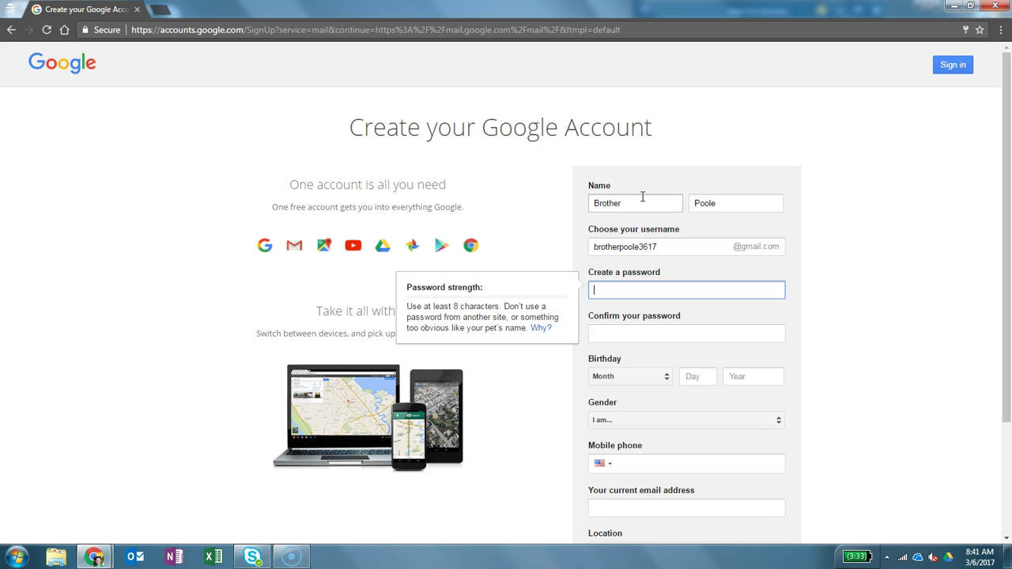
text(••••••••)
key(Tab)
text(•••••••)
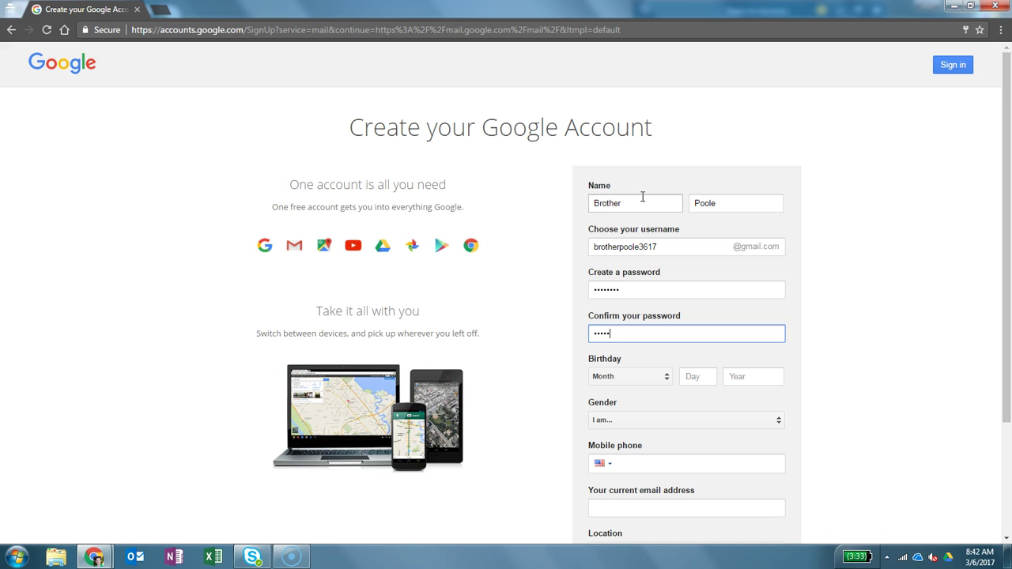
Set the birthday to January 1, 1970, choose Male gender, and leave the mobile phone blank
key(Tab)
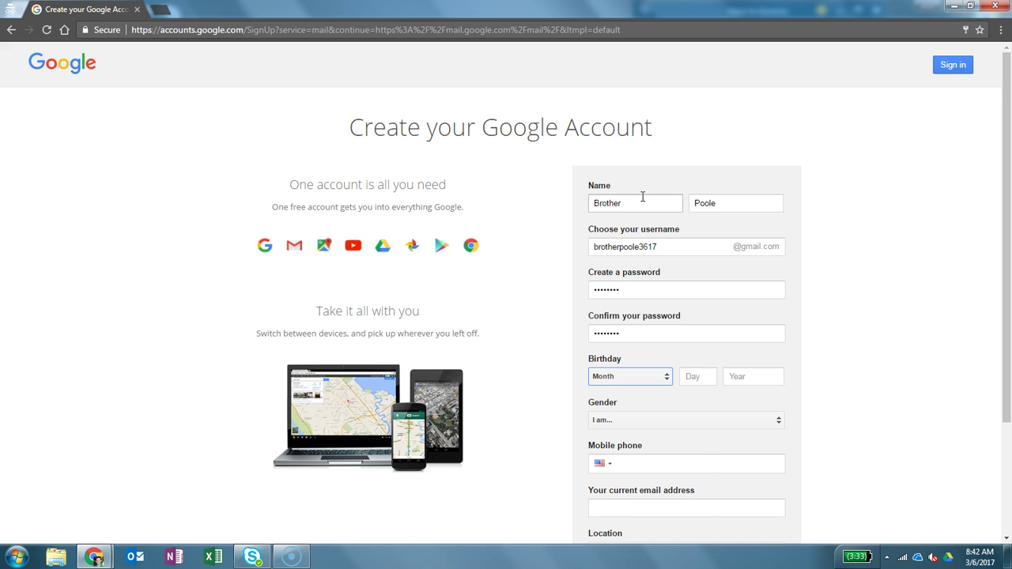
key(alt+Down)
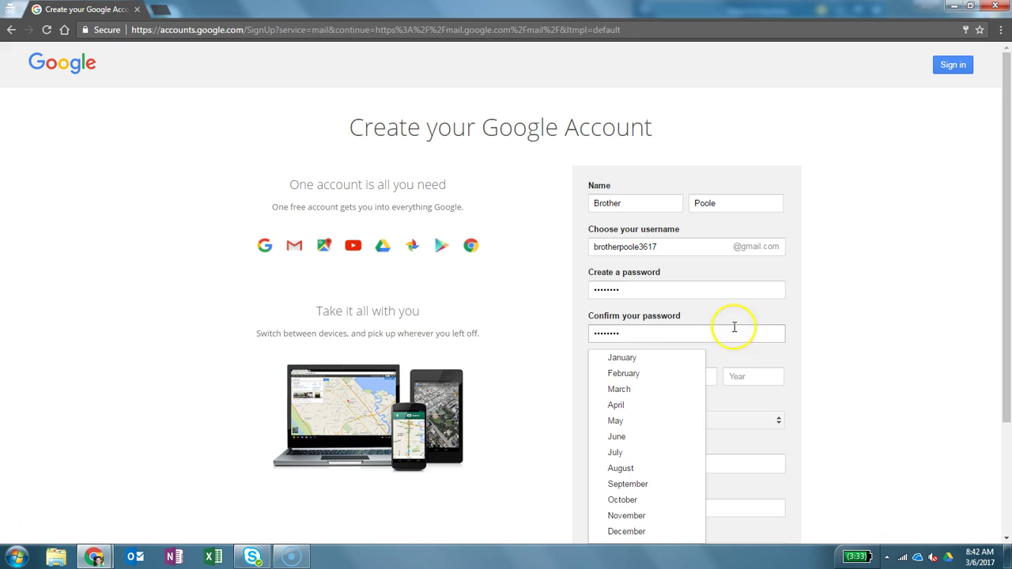
click(673, 365)
click(690, 376)
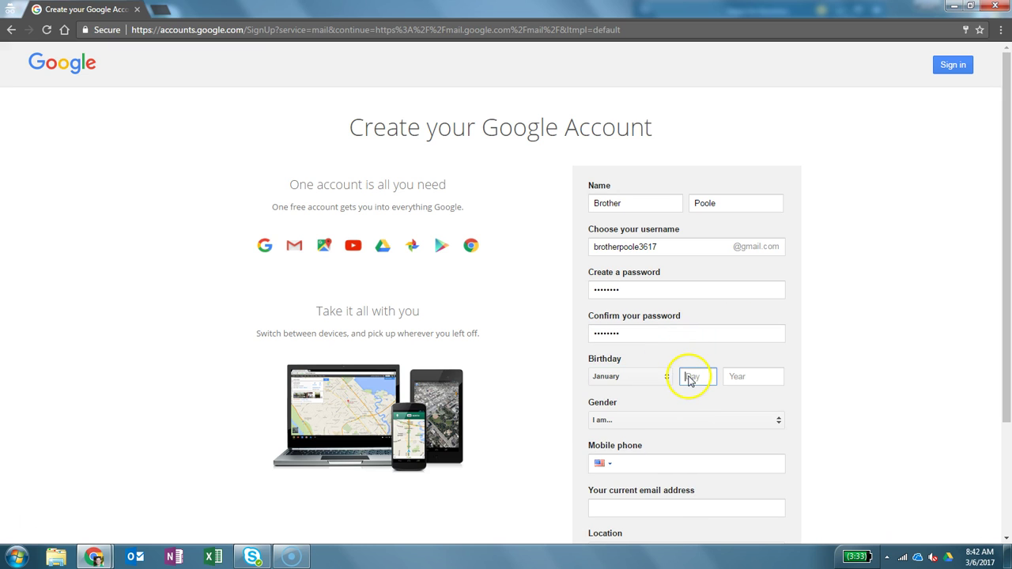
text(1)
click(733, 378)
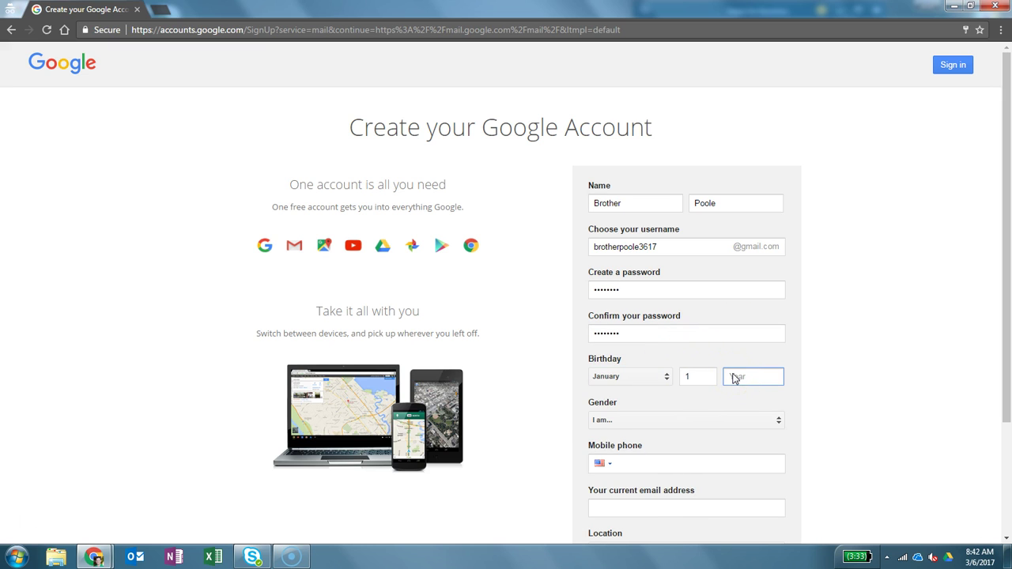
text(1)
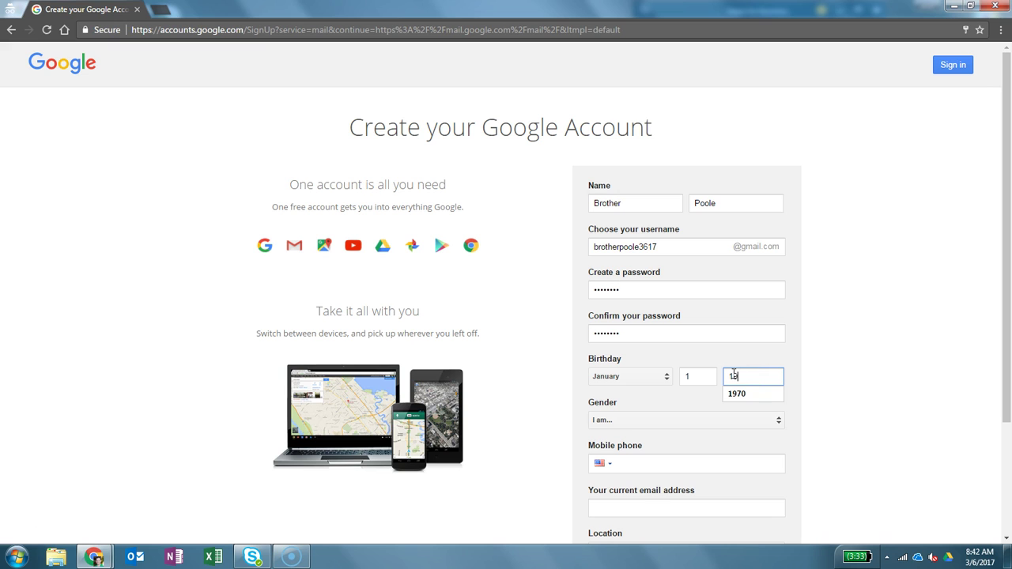
text(970)
key(Tab)
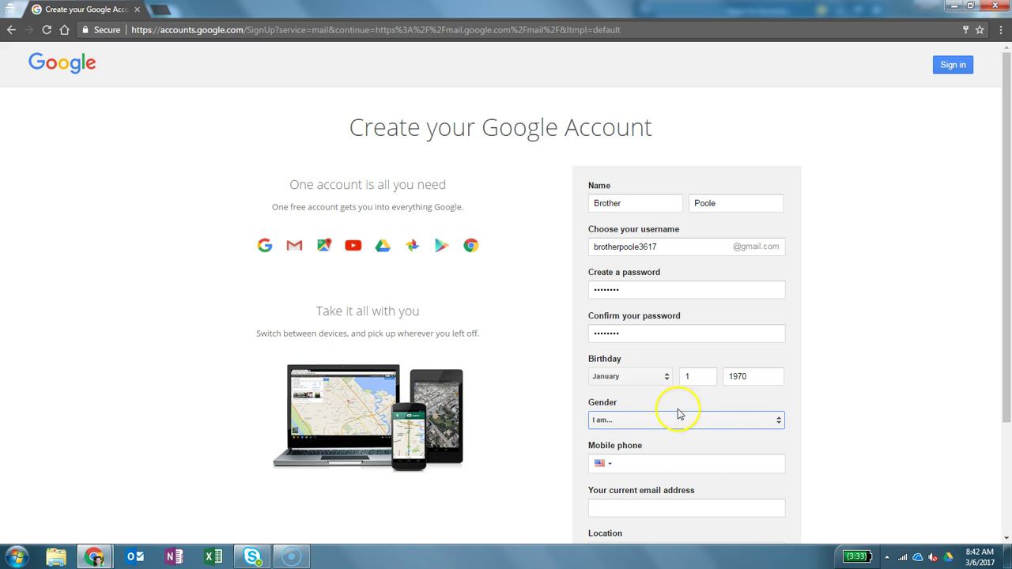
click(666, 420)
click(637, 438)
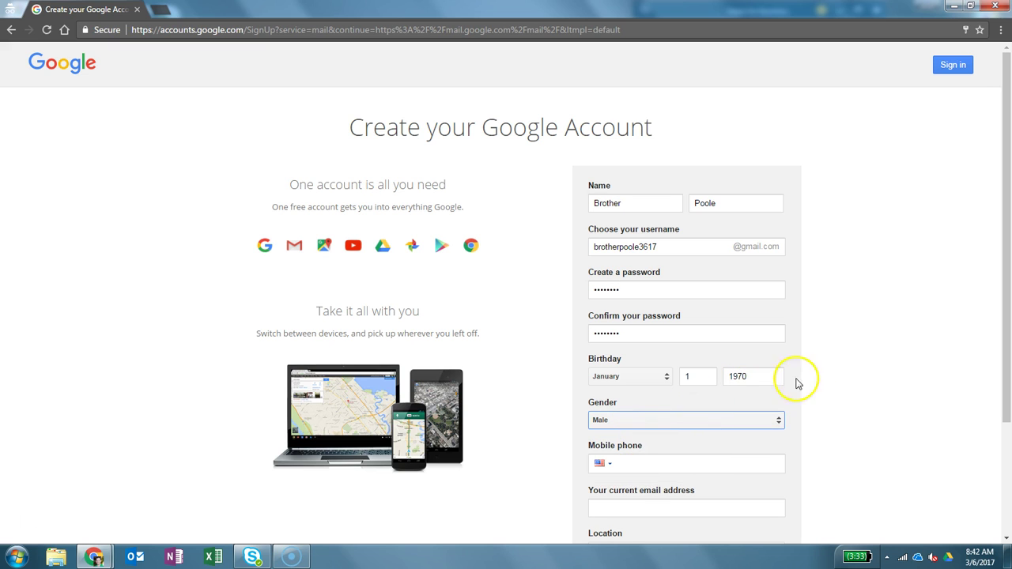
click(677, 464)
click(836, 441)
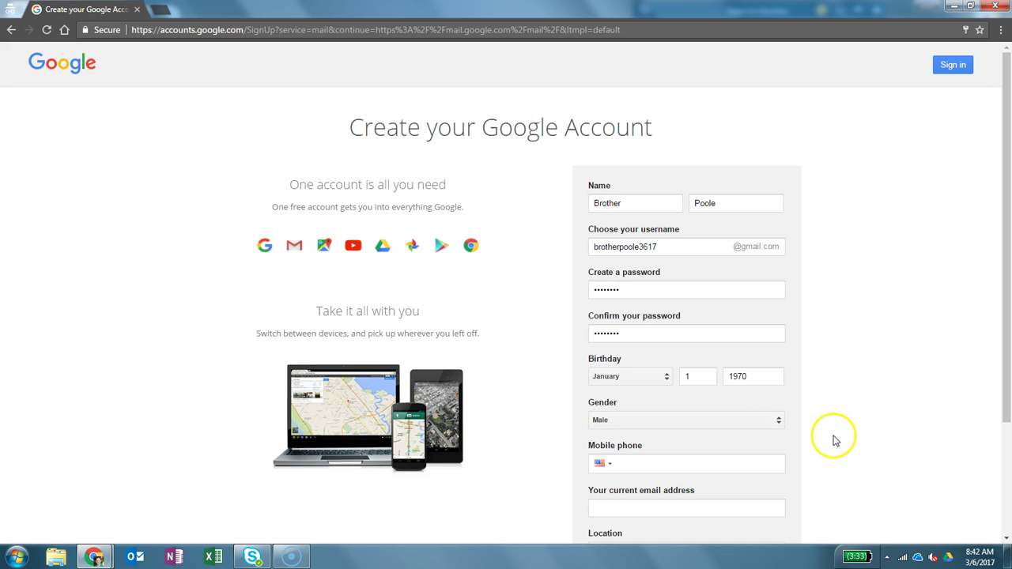
scroll(838, 443, down, 1)
scroll(838, 443, down, 1)
Enter the user's current email address and submit the completed sign-up form
click(703, 358)
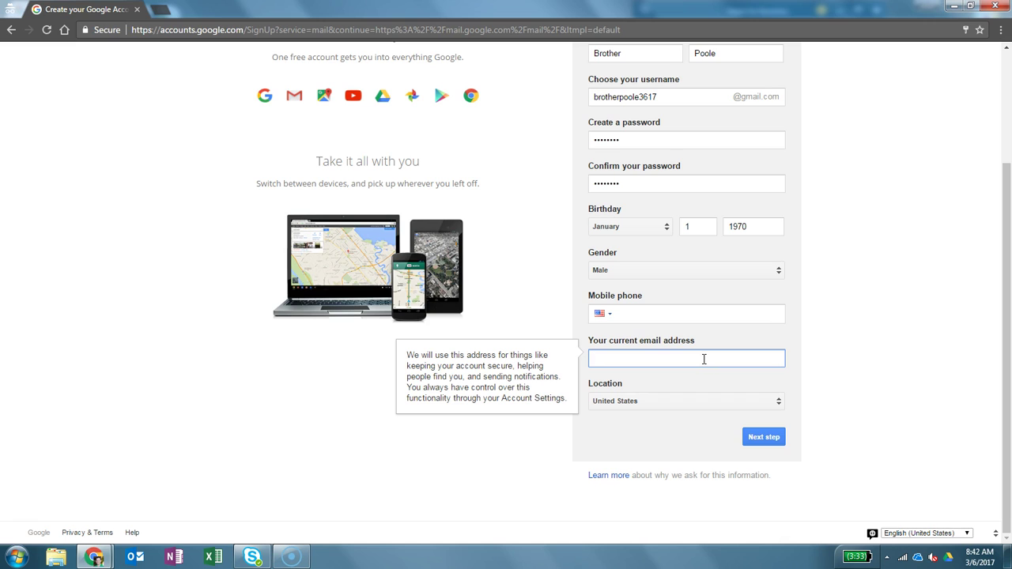
click(775, 438)
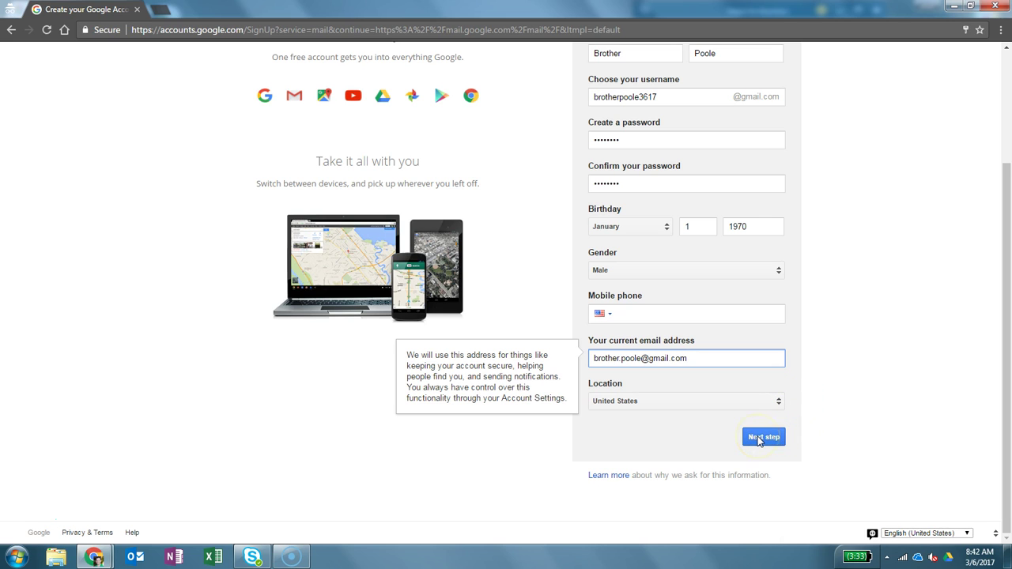
Accept the Privacy and Terms to create the account, then close Gmail's welcome message
click(758, 439)
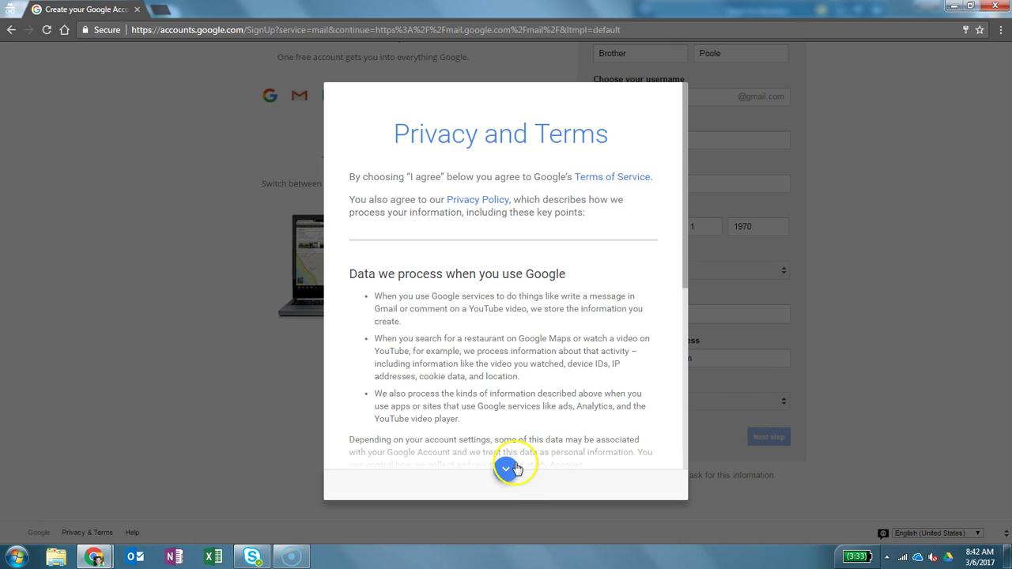
scroll(685, 225, down, 5)
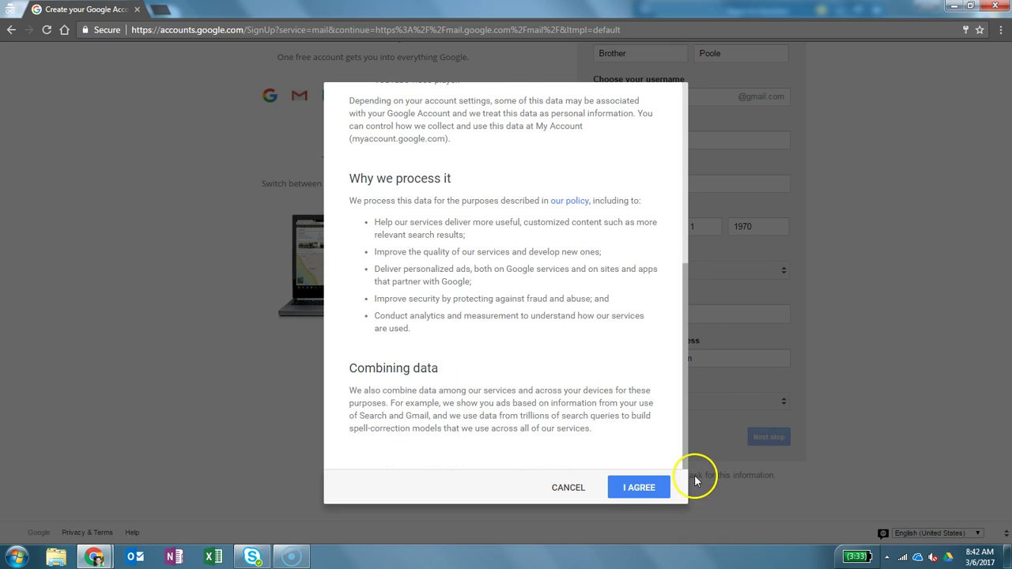
click(644, 487)
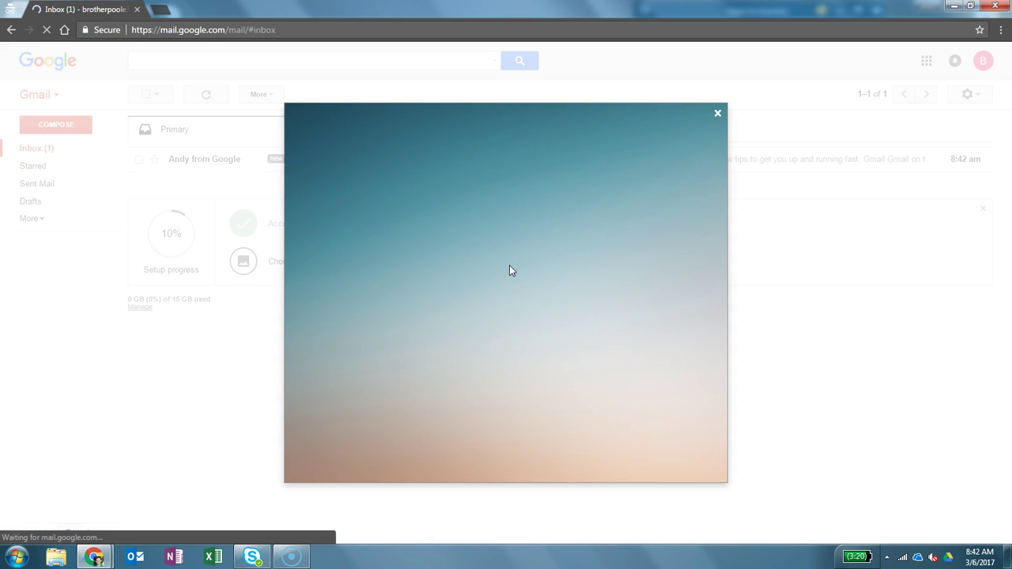
click(716, 116)
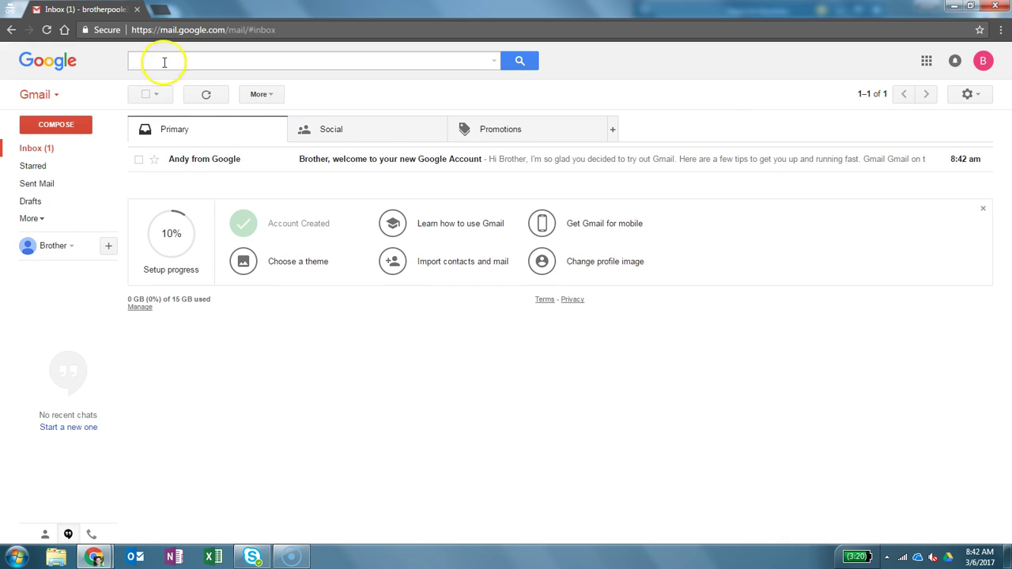
Search the web for 'adwords' and open the official Google AdWords home page
click(160, 30)
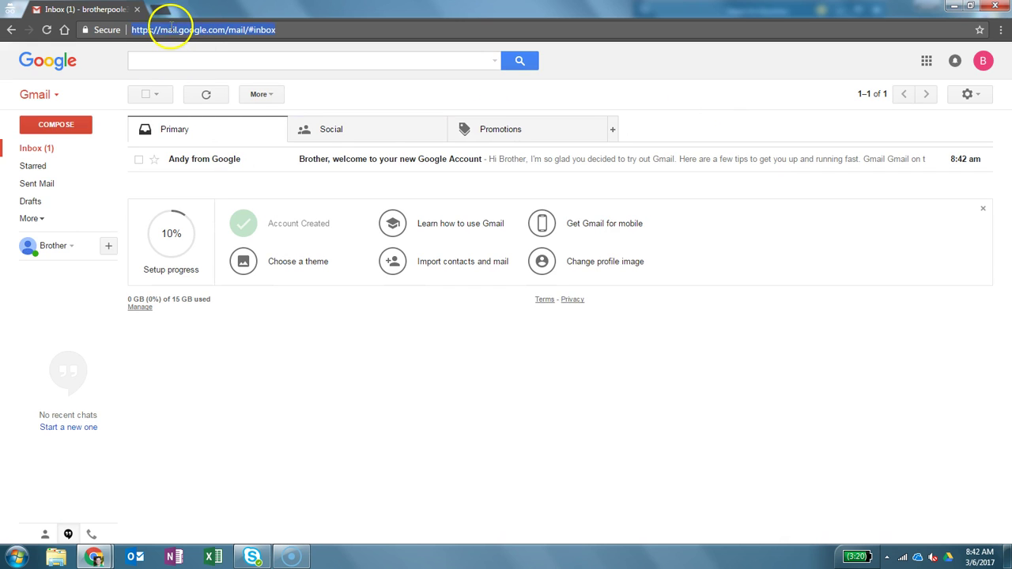
text(adwords)
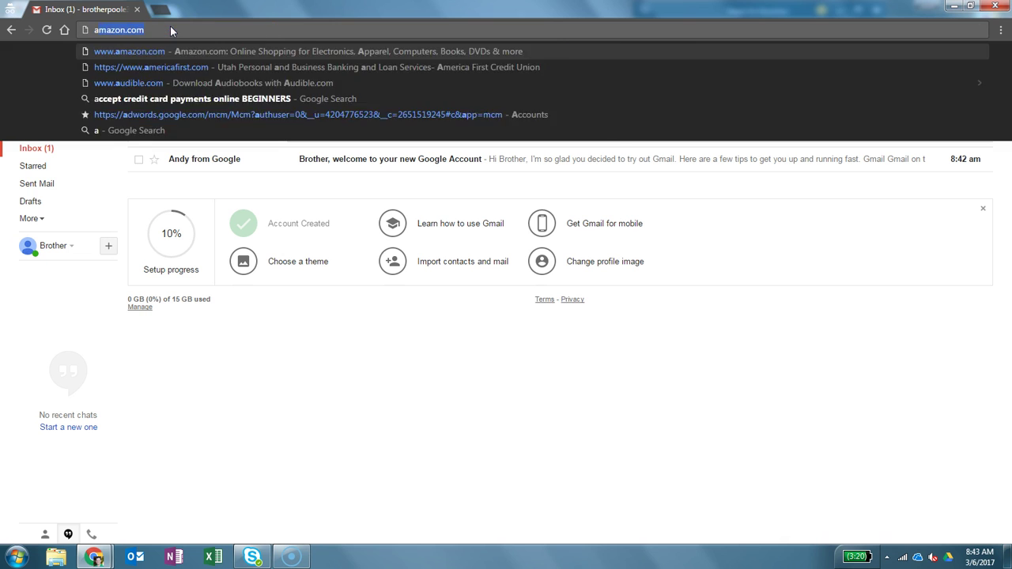
key(Delete)
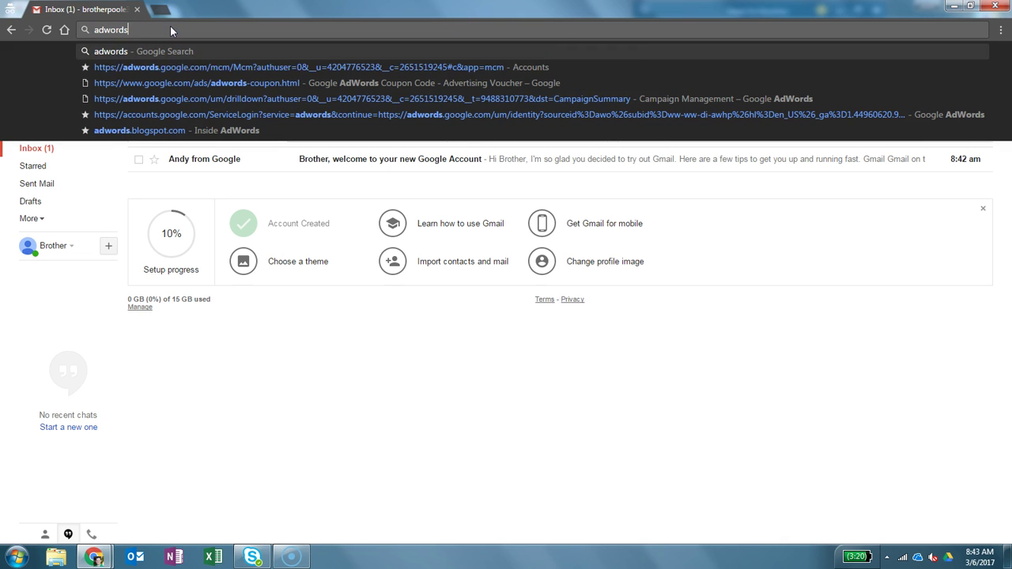
key(Return)
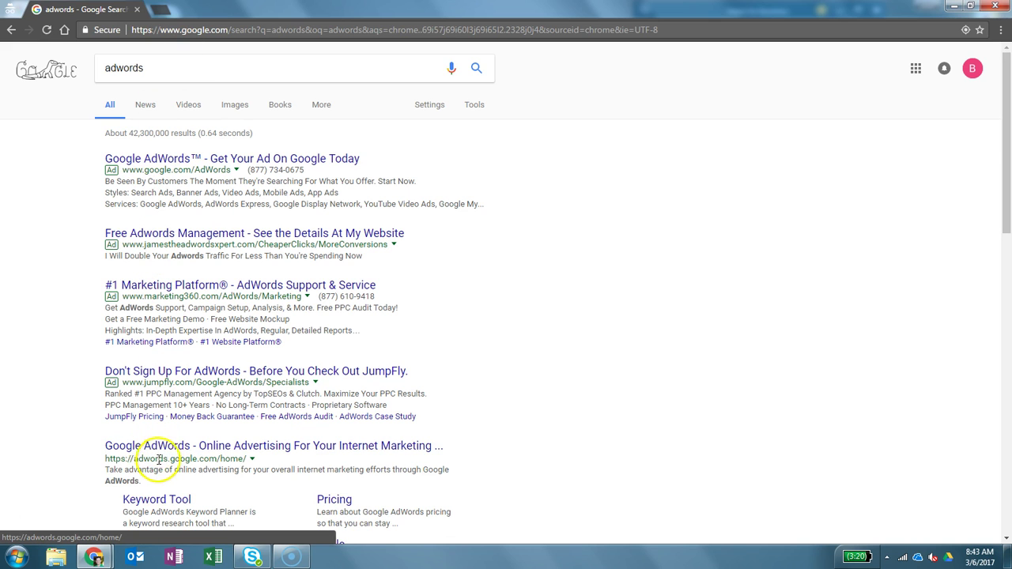
click(214, 447)
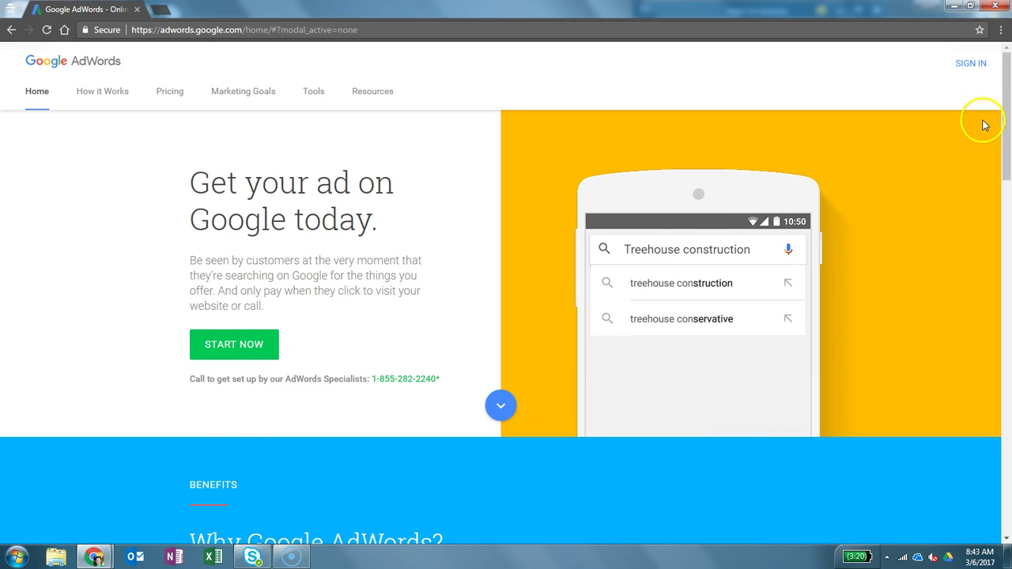
Sign in to AdWords with the new account's password
click(971, 65)
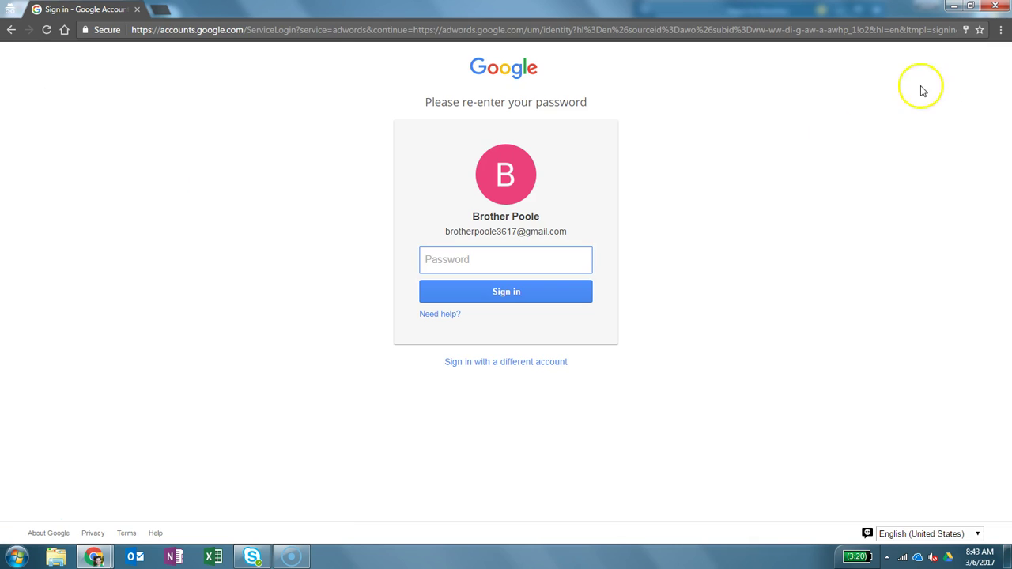
text(********)
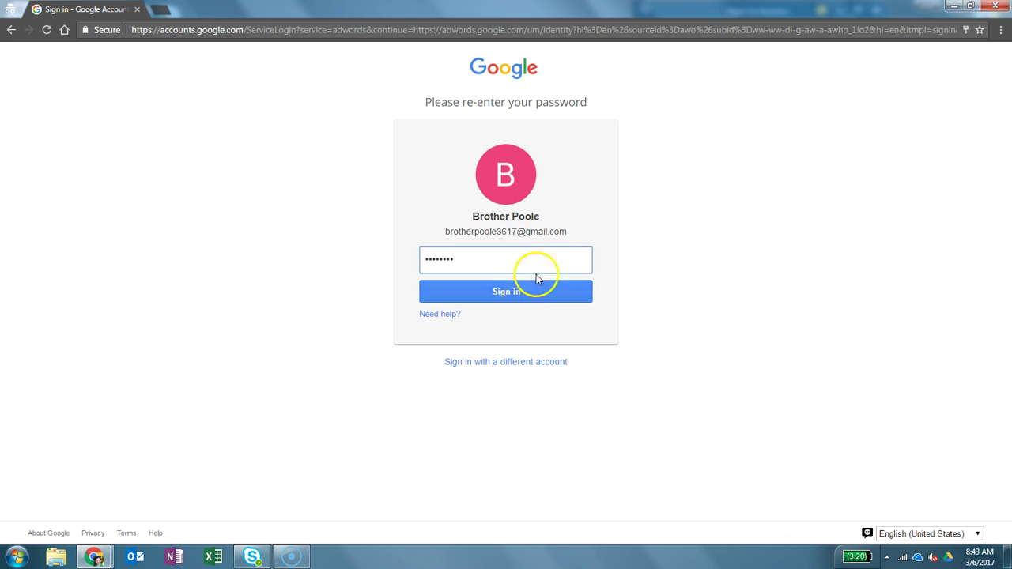
click(518, 291)
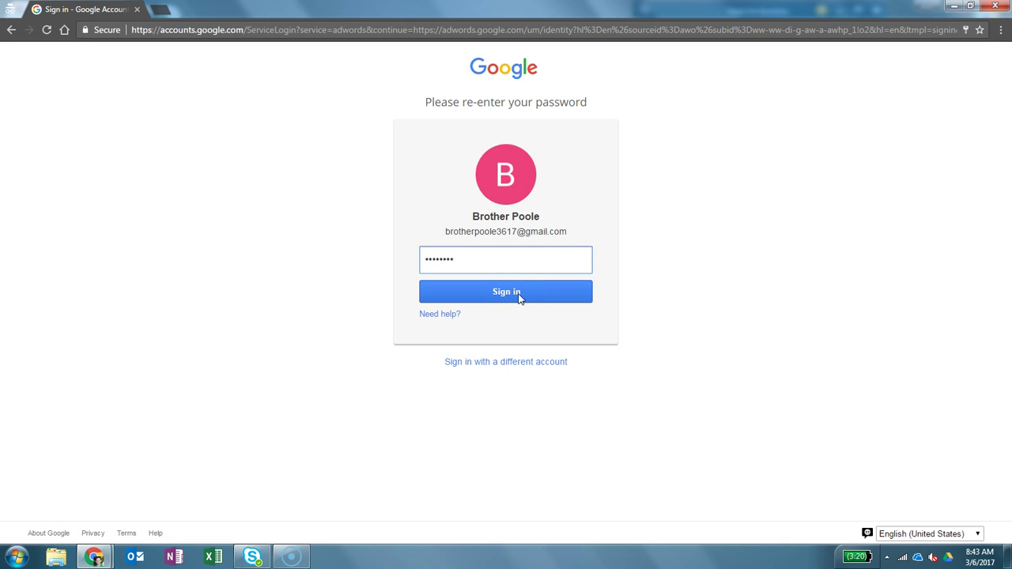
click(519, 295)
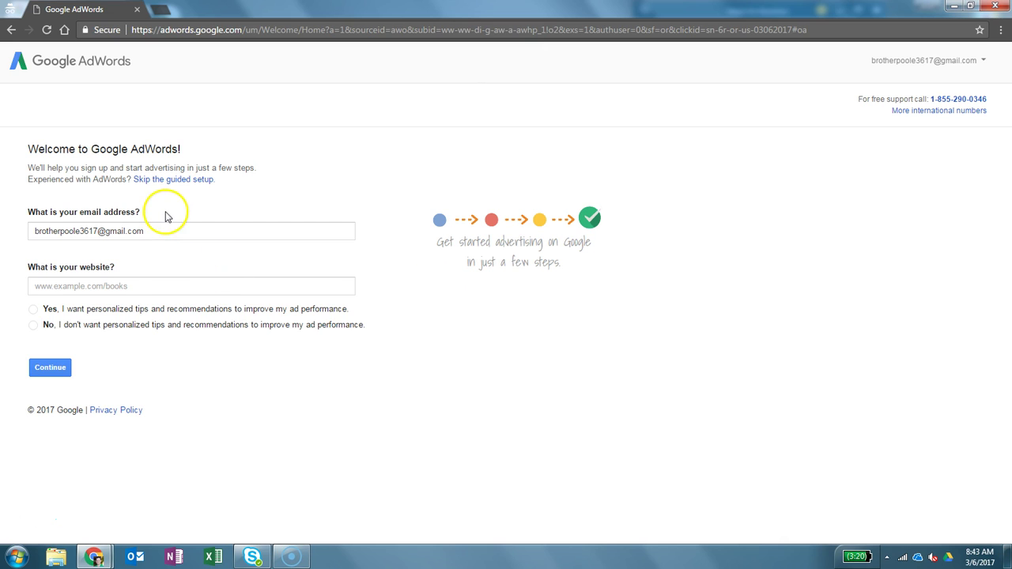
Choose 'Skip the guided setup' on the AdWords welcome page
click(118, 288)
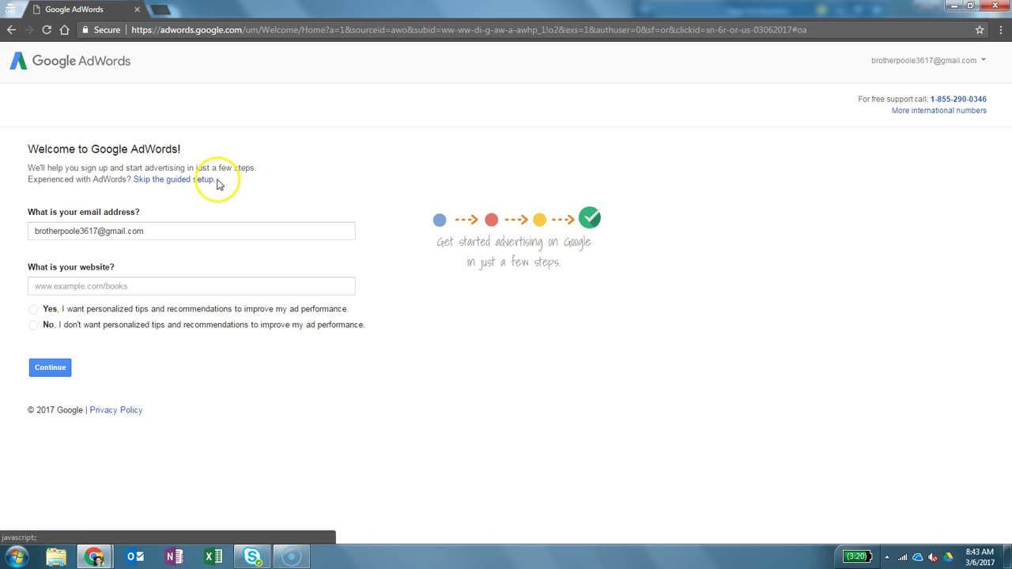
drag(218, 180, 133, 181)
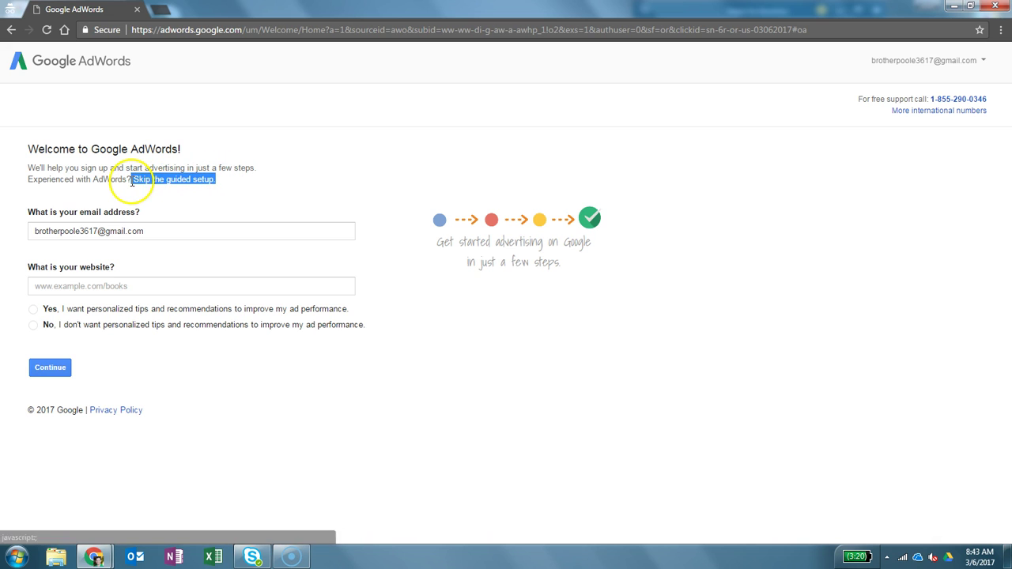
click(271, 181)
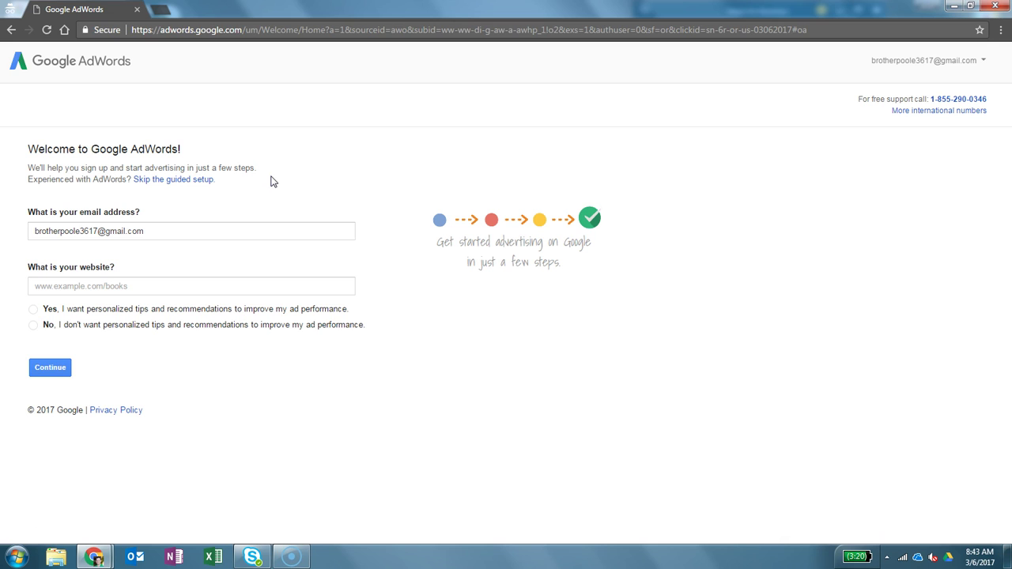
click(197, 180)
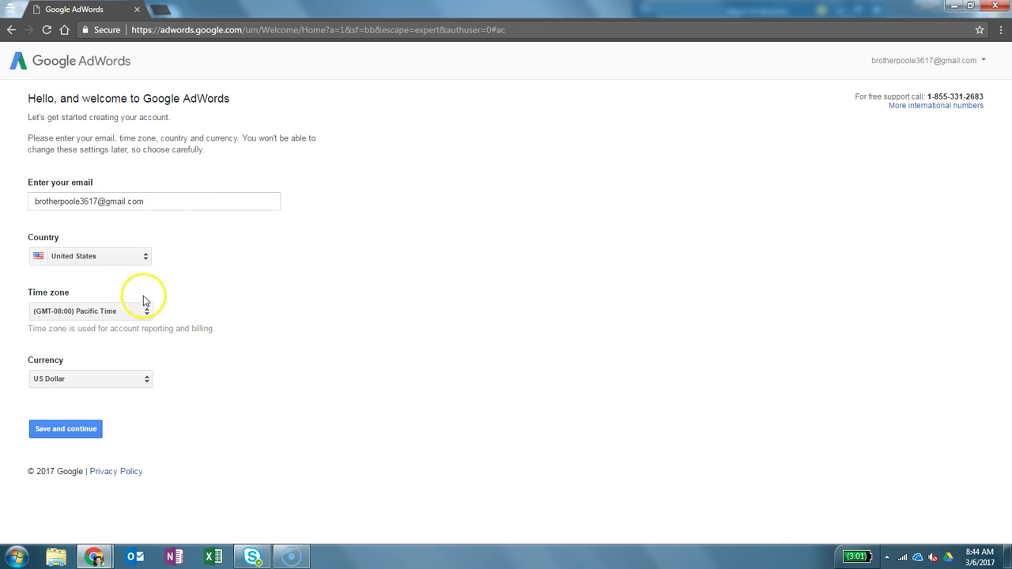
Set the time zone to (GMT-07:00) Mountain Time and save to create the account
click(119, 315)
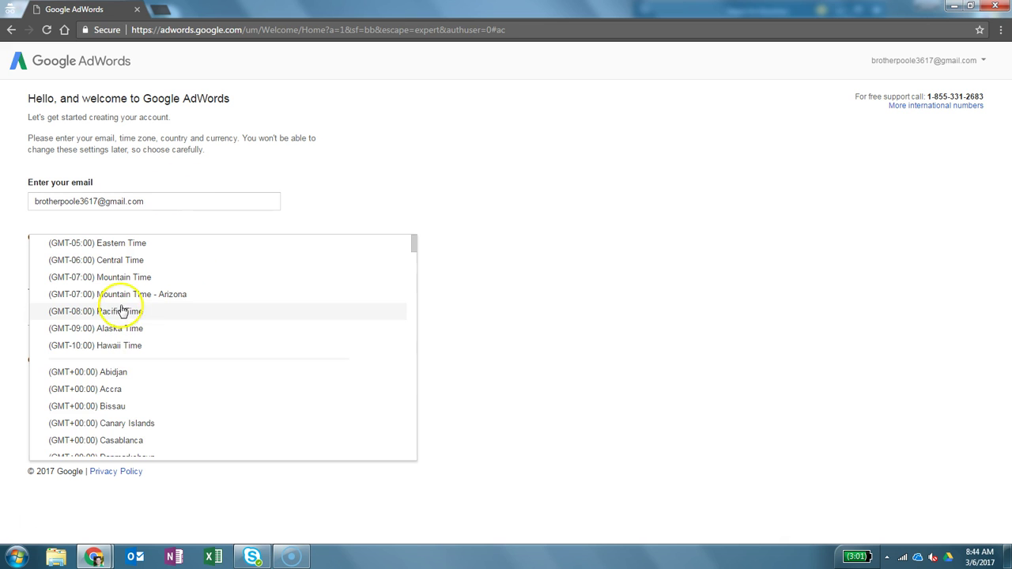
click(134, 280)
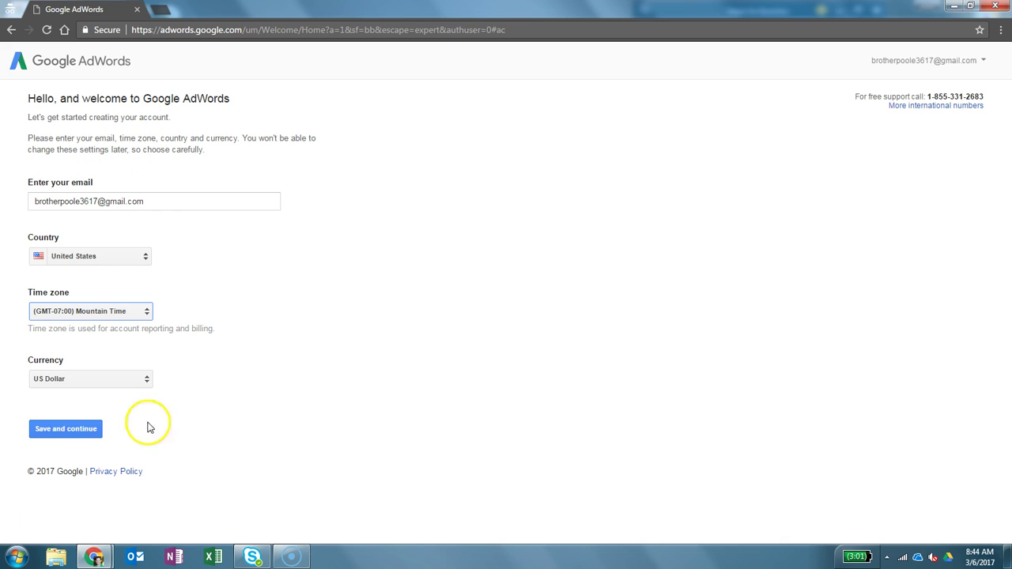
click(67, 434)
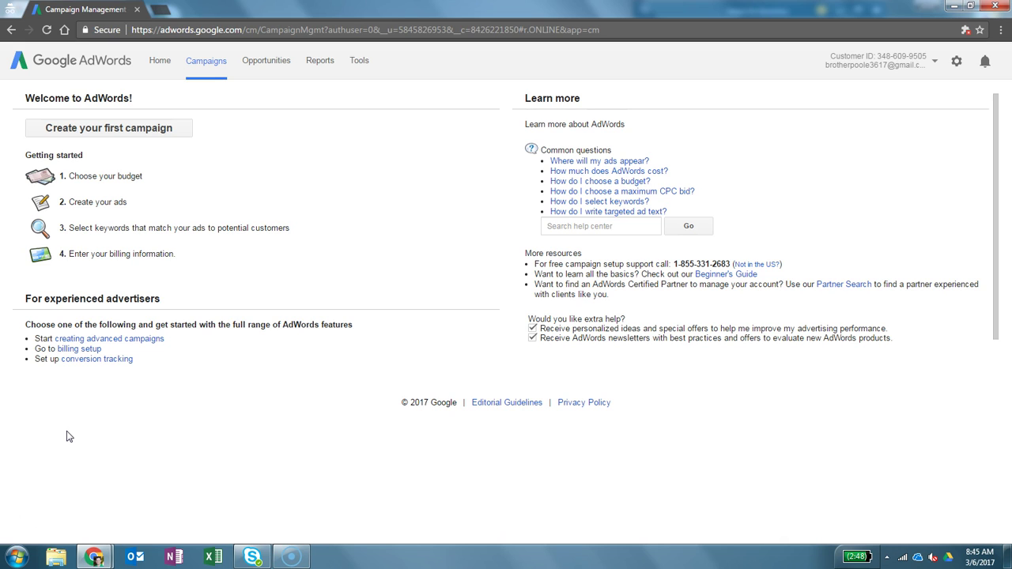
click(220, 409)
click(366, 61)
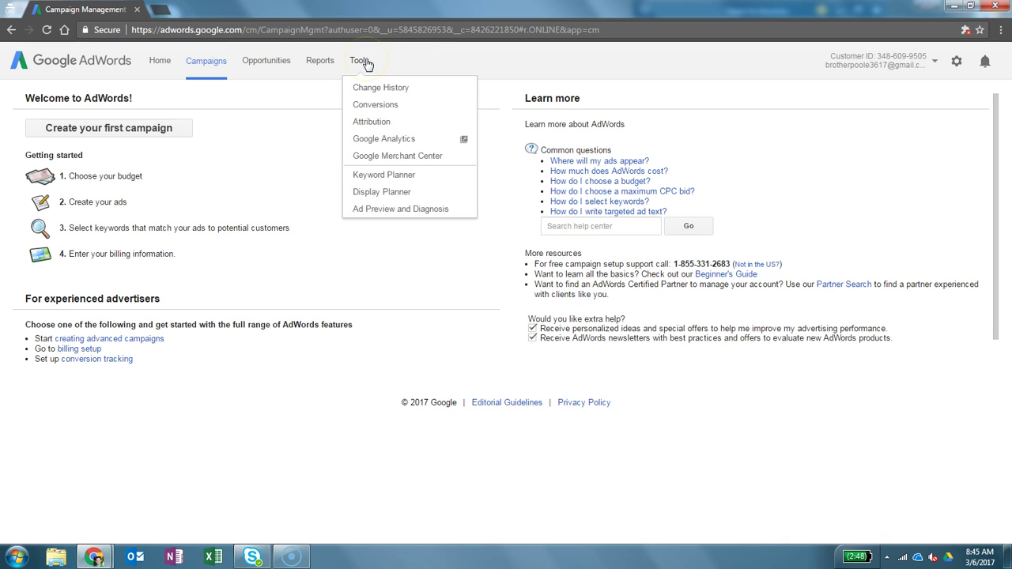
click(403, 177)
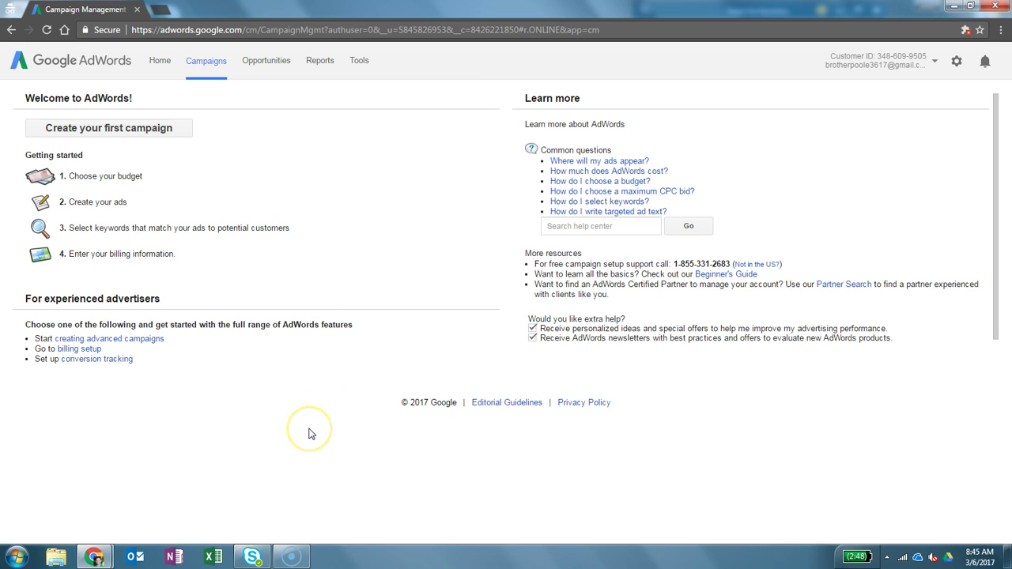